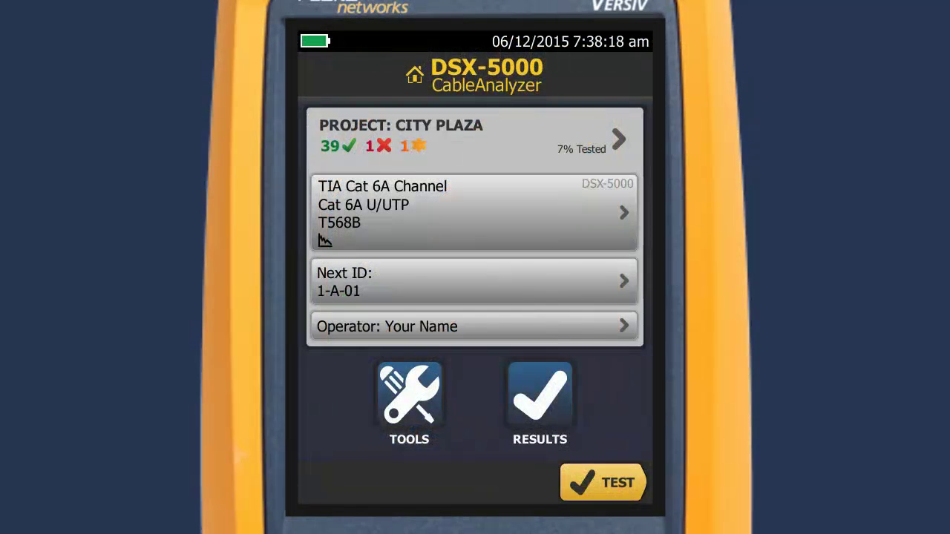
# - Send the City Plaza results to LinkWare Live and join the Starbucks Wi-Fi network
pyautogui.click(549, 399)
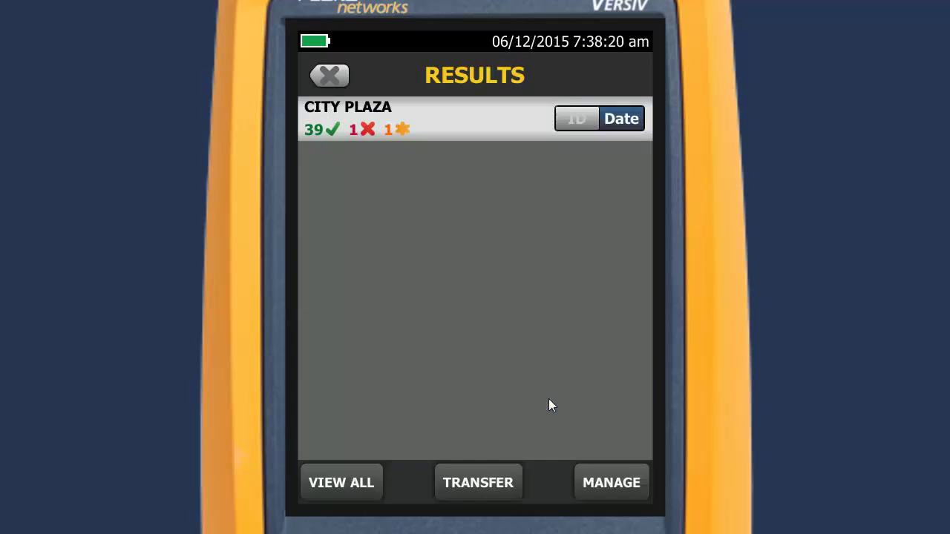
pyautogui.click(487, 481)
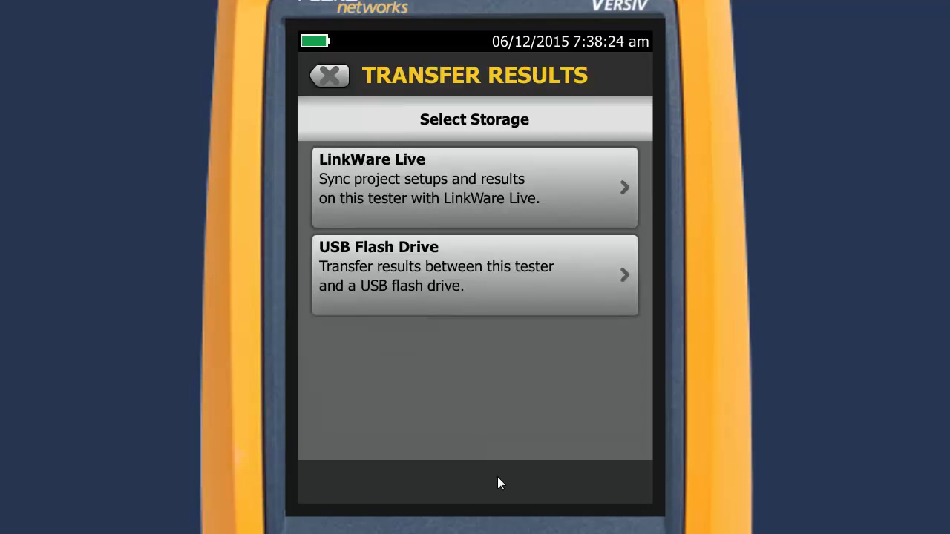
pyautogui.click(577, 213)
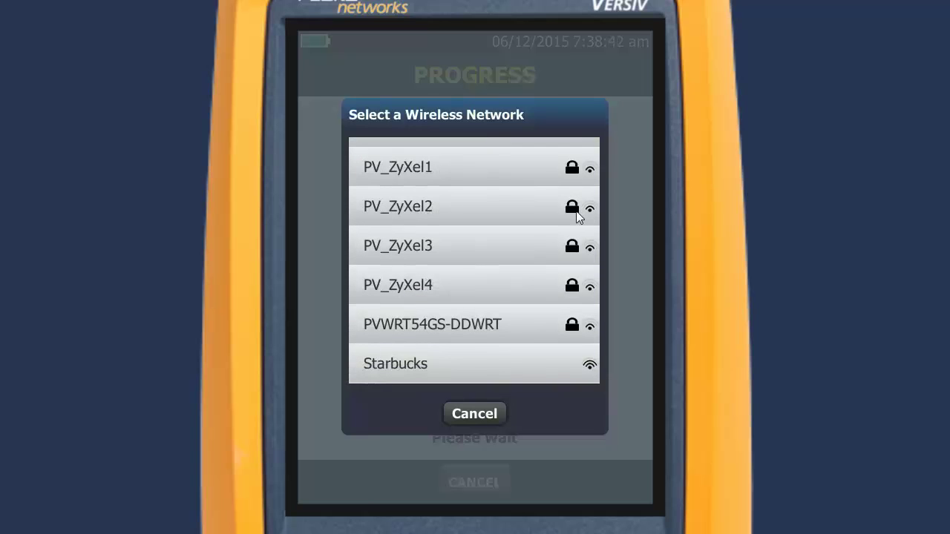
pyautogui.click(496, 360)
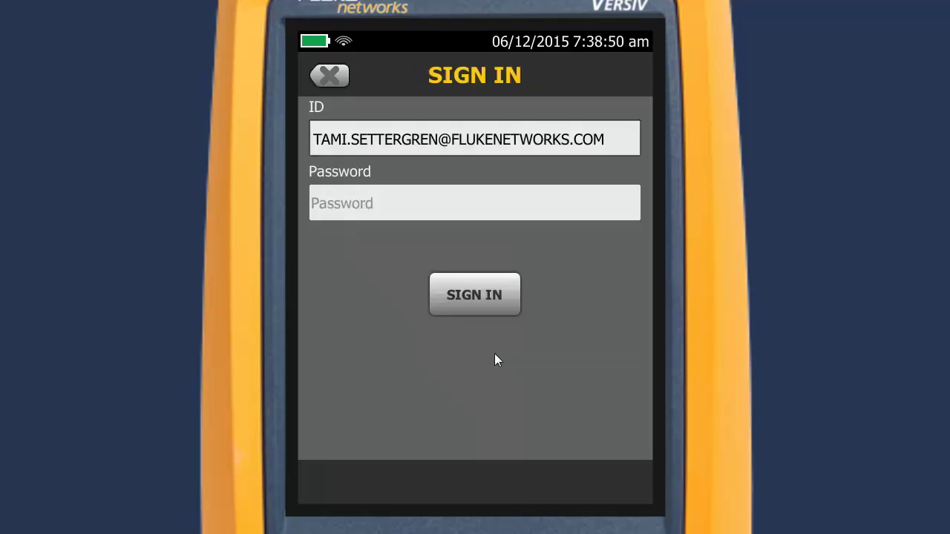
# - Sign in to LinkWare Live with the account password and acknowledge the network authorization notice
pyautogui.click(538, 200)
pyautogui.write('pa')
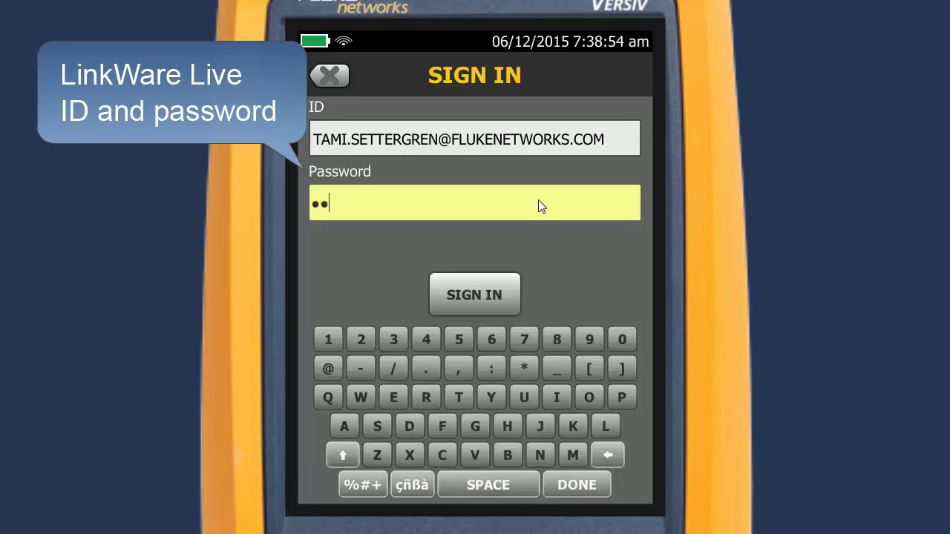
pyautogui.write('ssword')
pyautogui.click(499, 293)
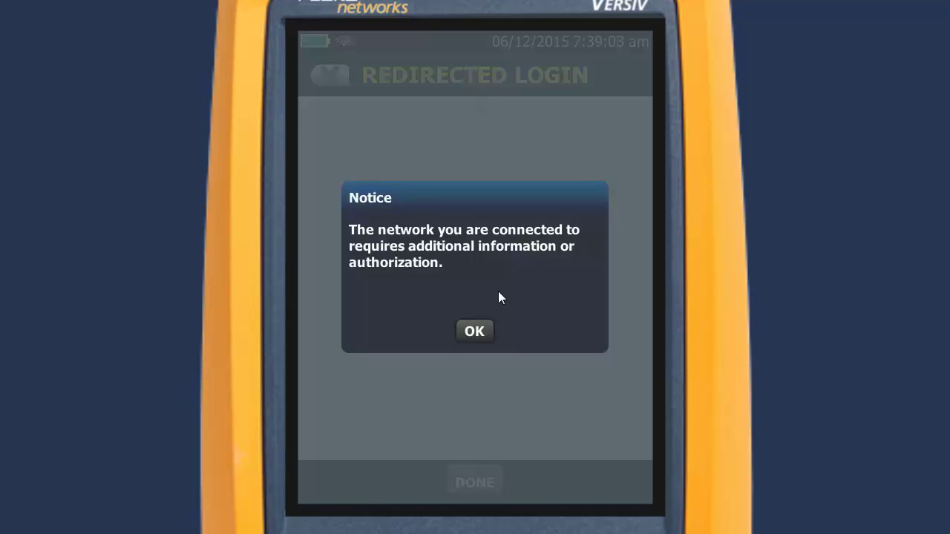
pyautogui.click(475, 331)
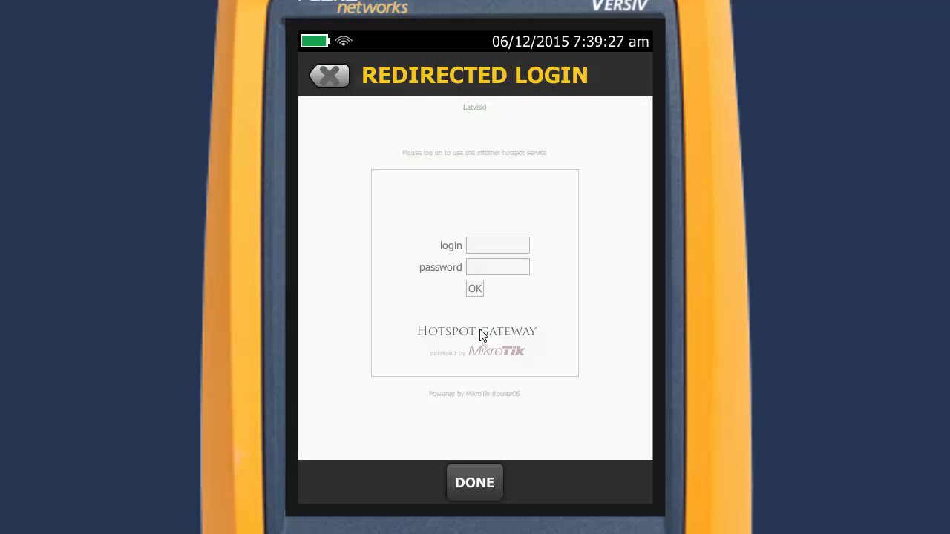
# - Log in to the Wi-Fi hotspot as Guest1 with its password
pyautogui.click(498, 251)
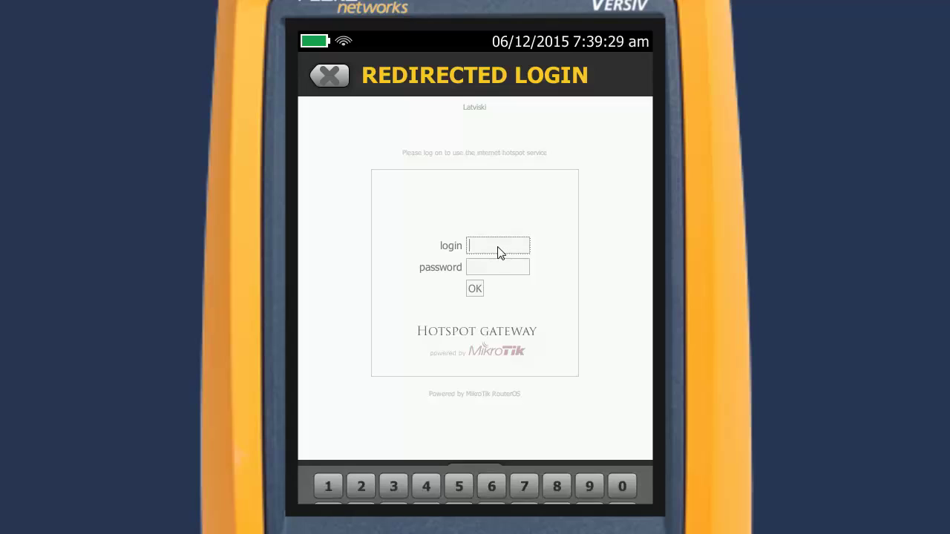
pyautogui.write('Gue')
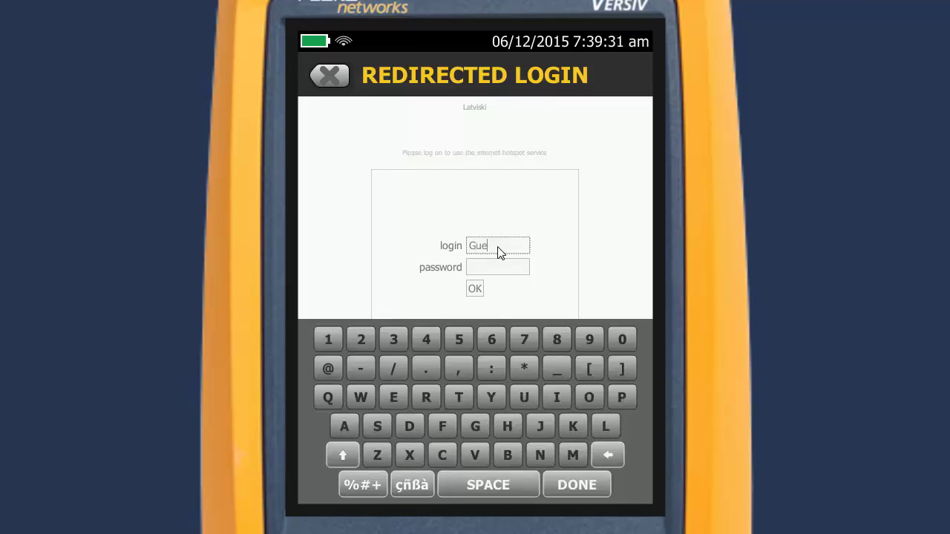
pyautogui.write('st1')
pyautogui.click(500, 267)
pyautogui.write('passwo')
pyautogui.click(475, 289)
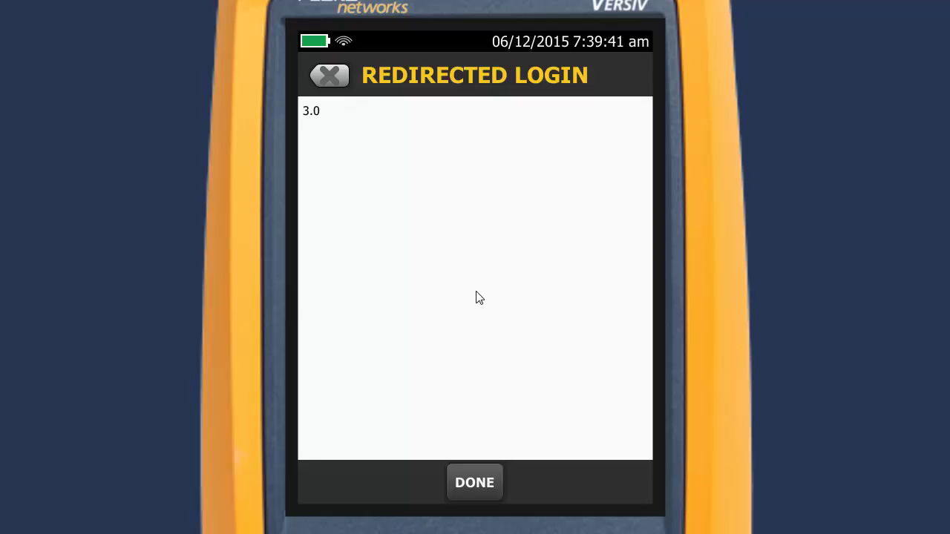
# - Finish the hotspot login and select Fluke Networks as the LinkWare Live organization
pyautogui.click(484, 479)
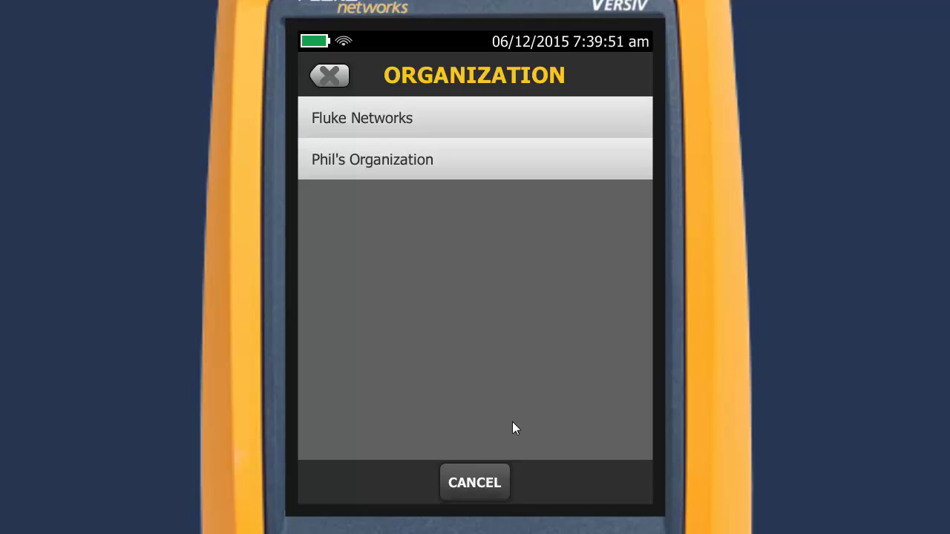
pyautogui.click(511, 128)
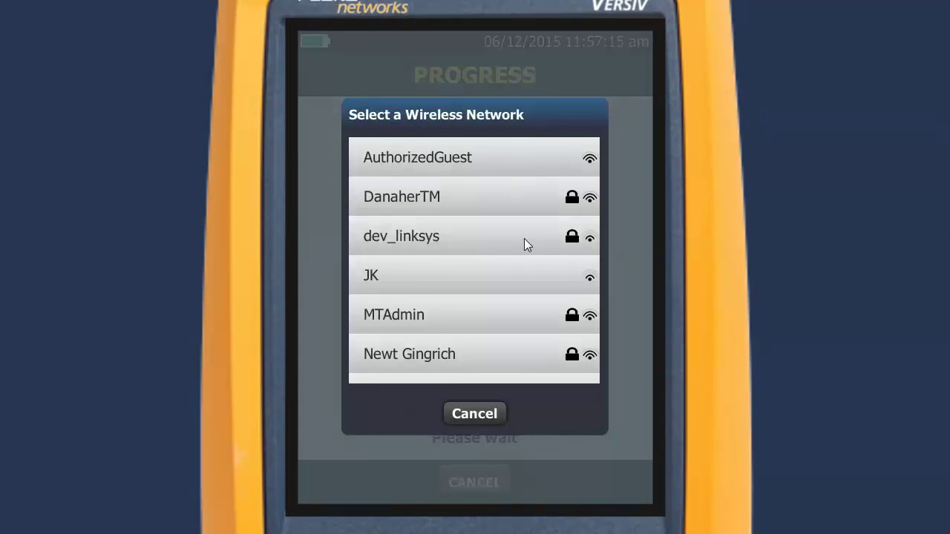
# - Select dev_linksys from the wireless network list
pyautogui.click(524, 239)
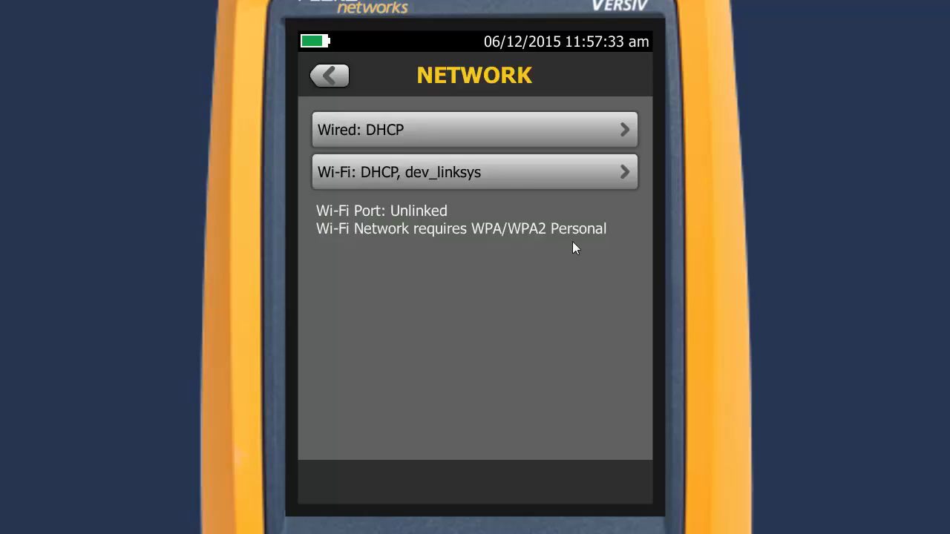
pyautogui.click(530, 174)
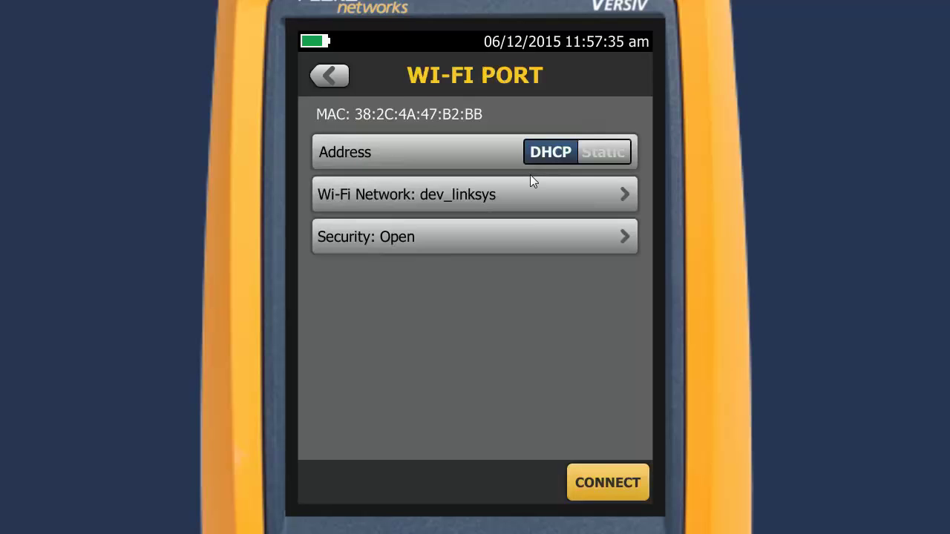
pyautogui.click(535, 231)
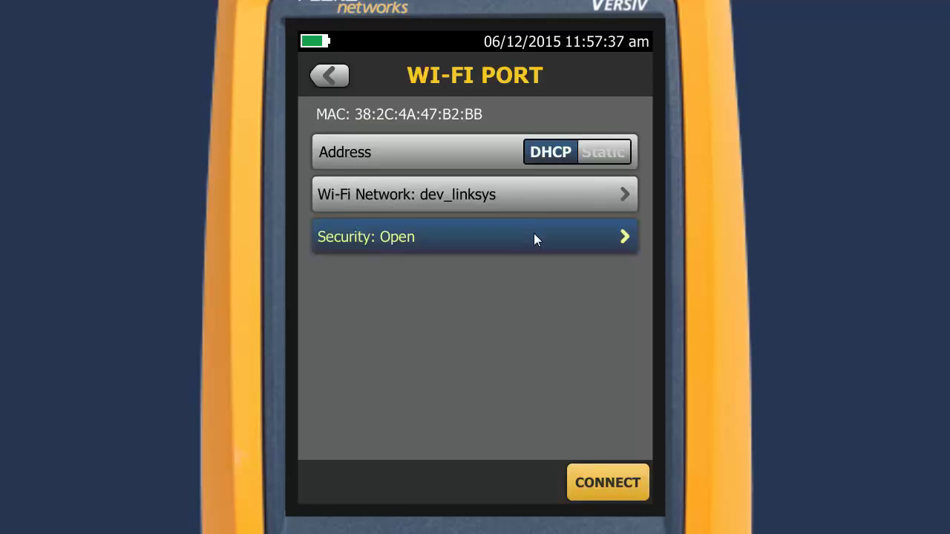
pyautogui.click(526, 132)
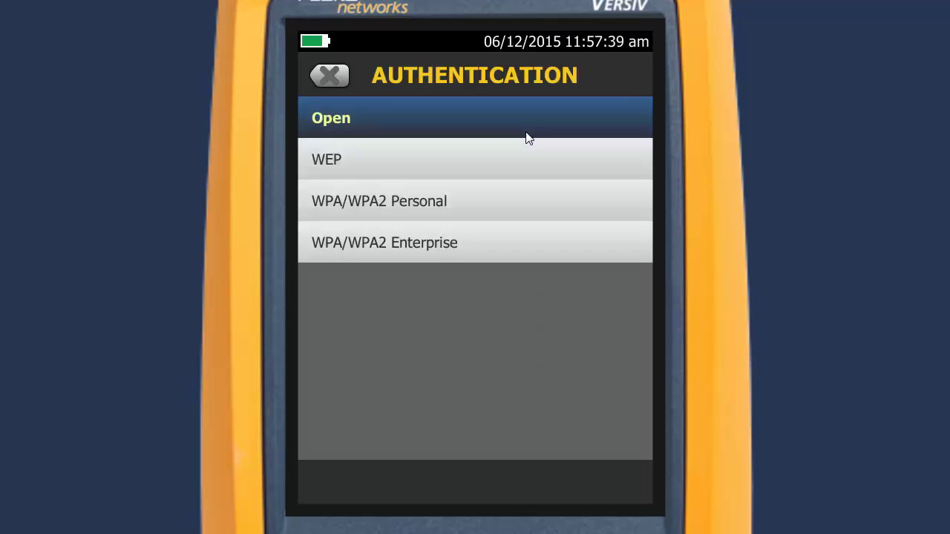
pyautogui.click(529, 201)
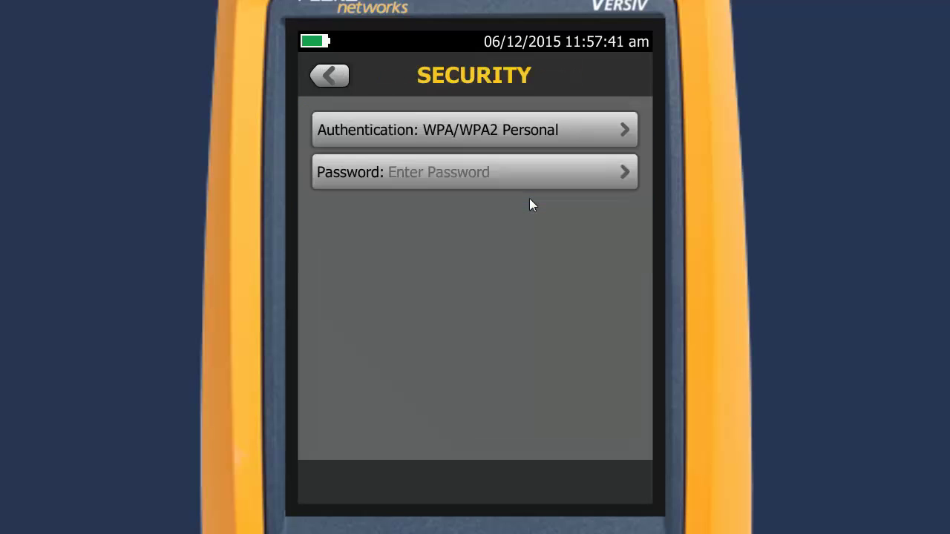
pyautogui.click(529, 178)
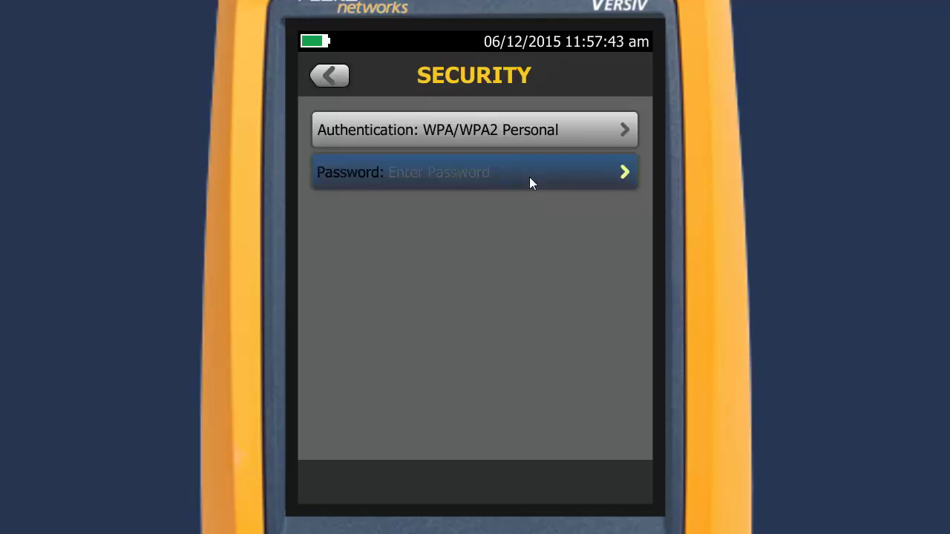
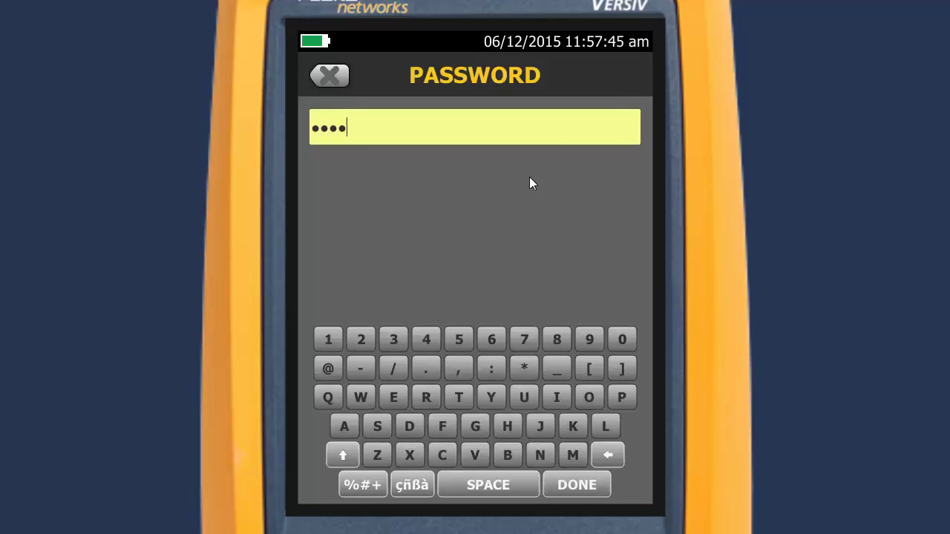
pyautogui.click(587, 481)
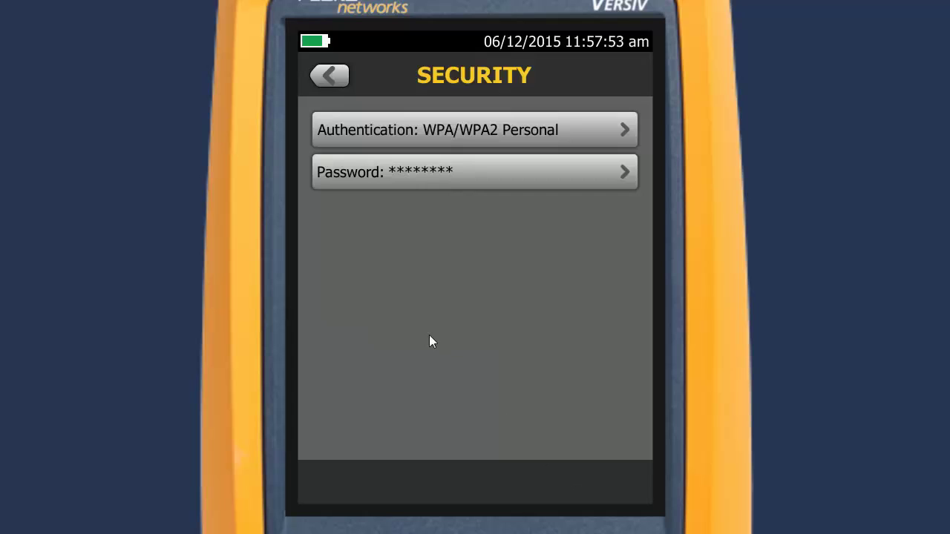
pyautogui.click(329, 78)
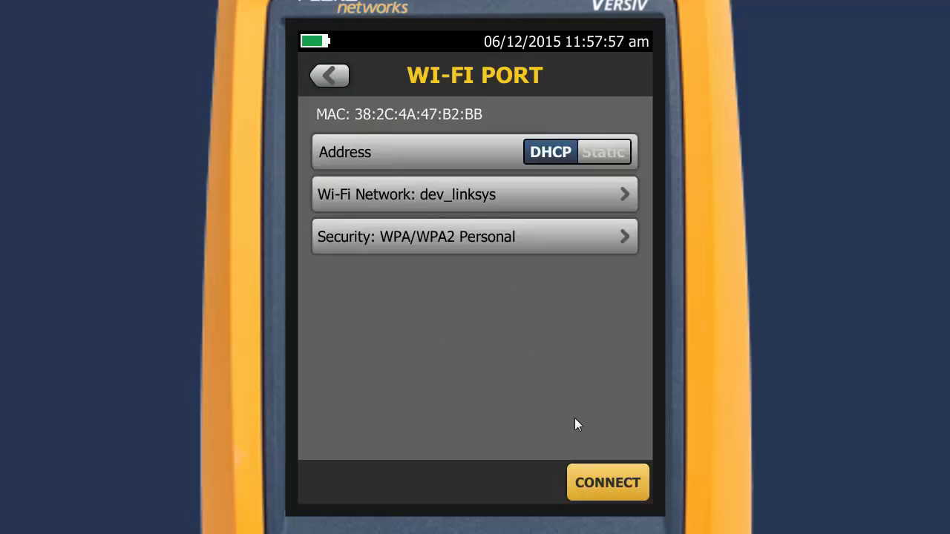
pyautogui.click(610, 483)
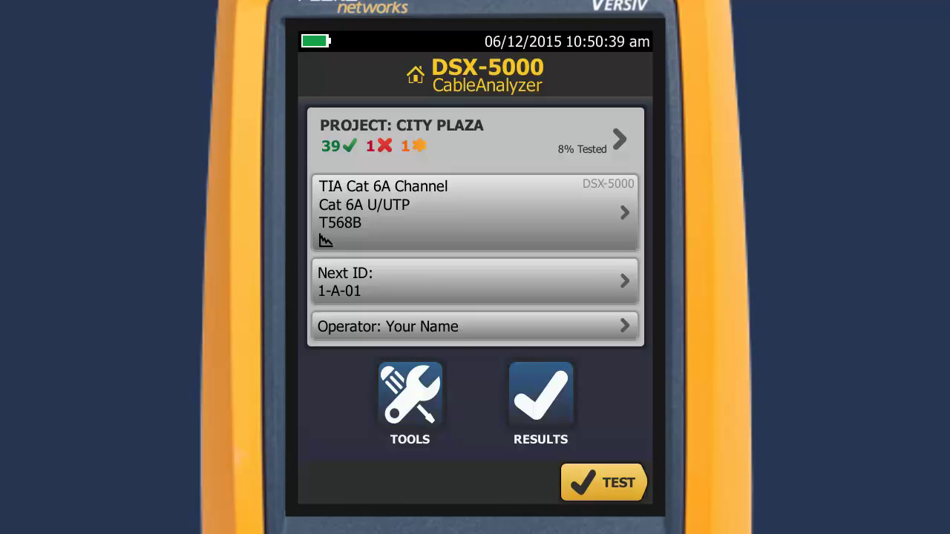
# - Go to the Wi-Fi port settings in the tester's network tools
pyautogui.click(423, 396)
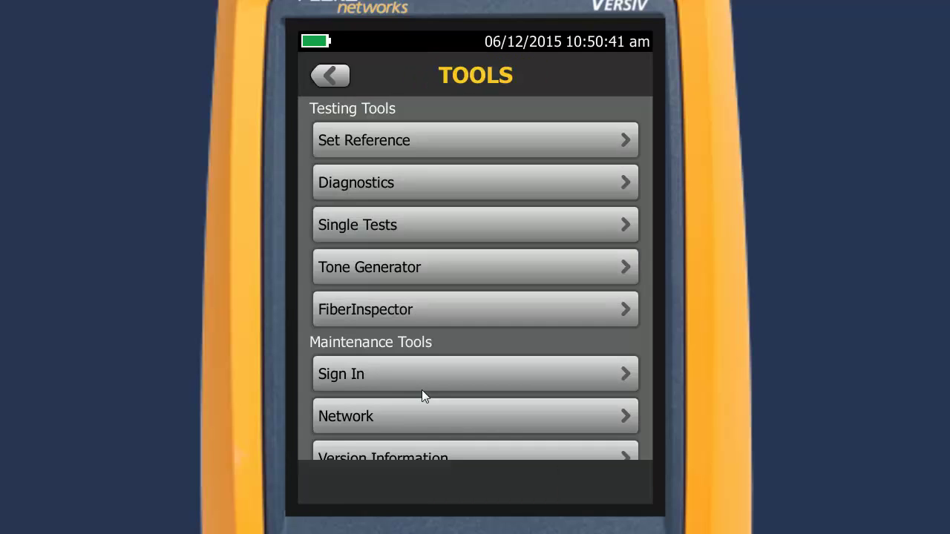
pyautogui.click(435, 415)
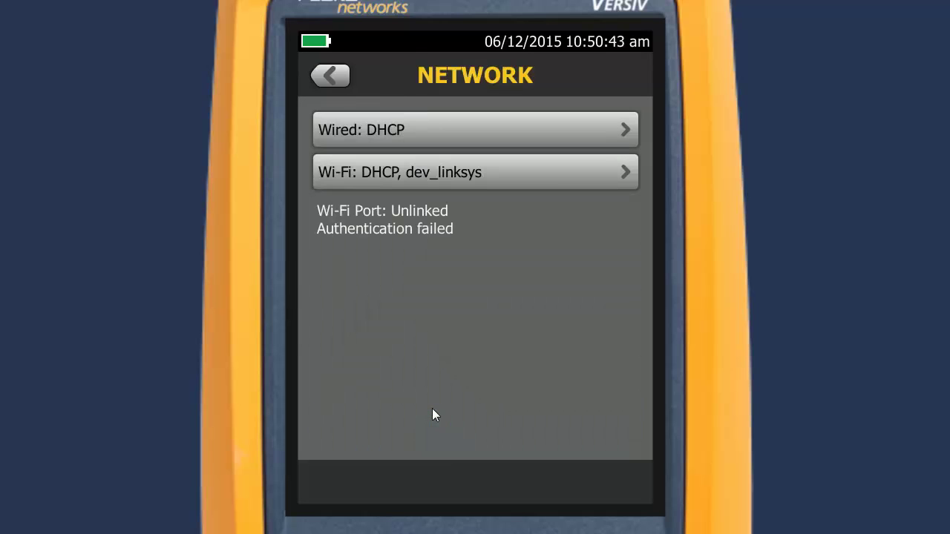
pyautogui.click(533, 174)
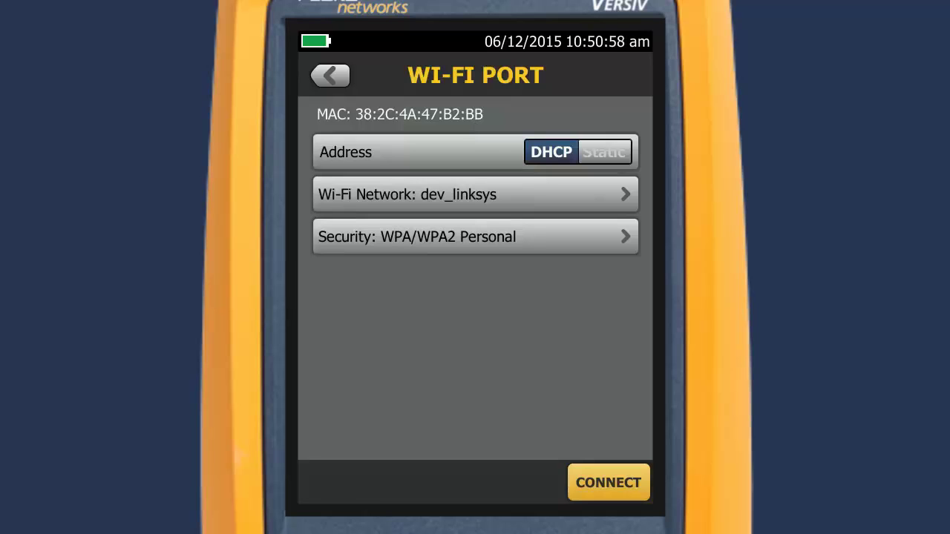
# - Add an unlisted Wi-Fi network named KFC
pyautogui.click(504, 196)
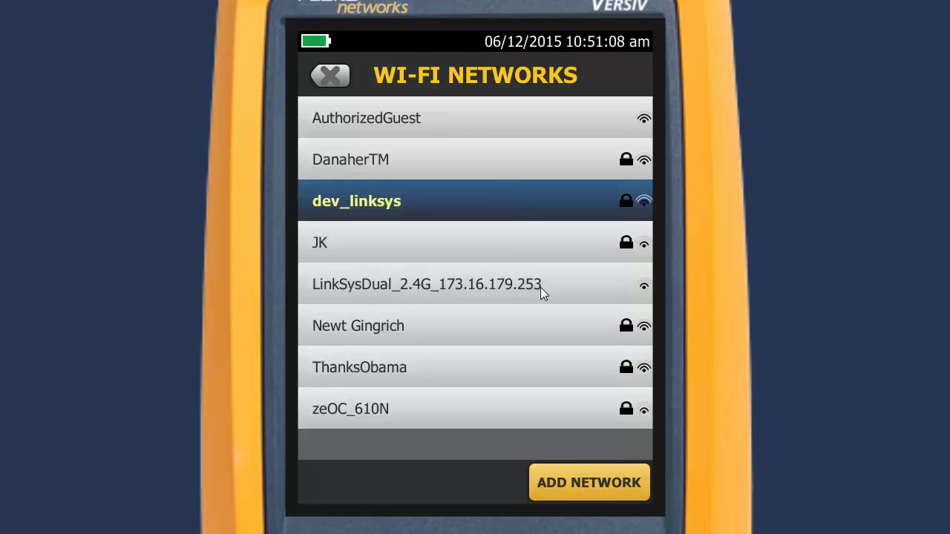
pyautogui.click(584, 471)
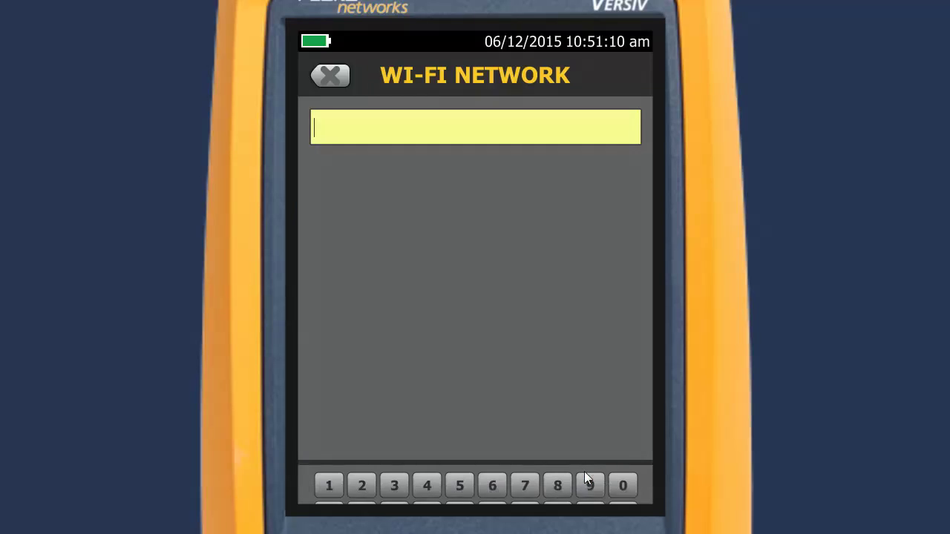
pyautogui.click(573, 425)
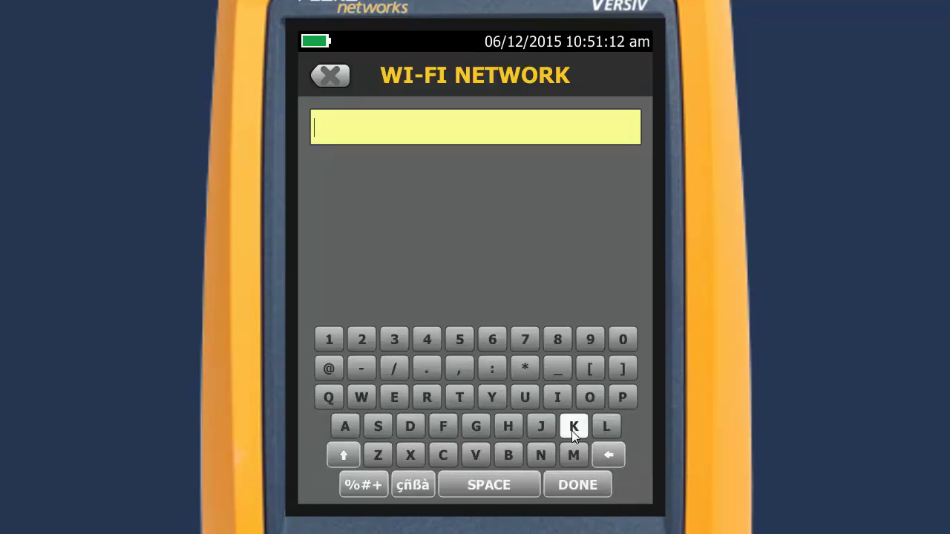
pyautogui.click(443, 426)
pyautogui.click(442, 457)
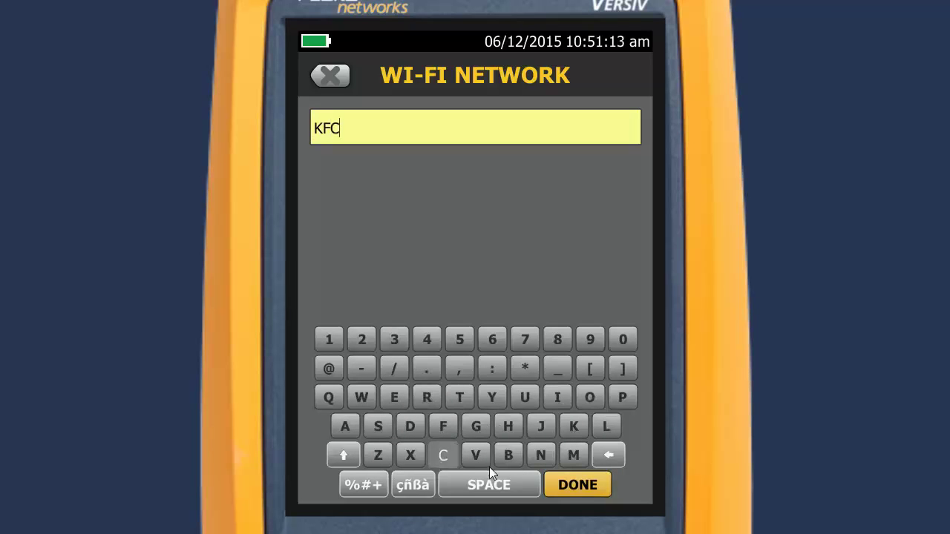
pyautogui.click(585, 489)
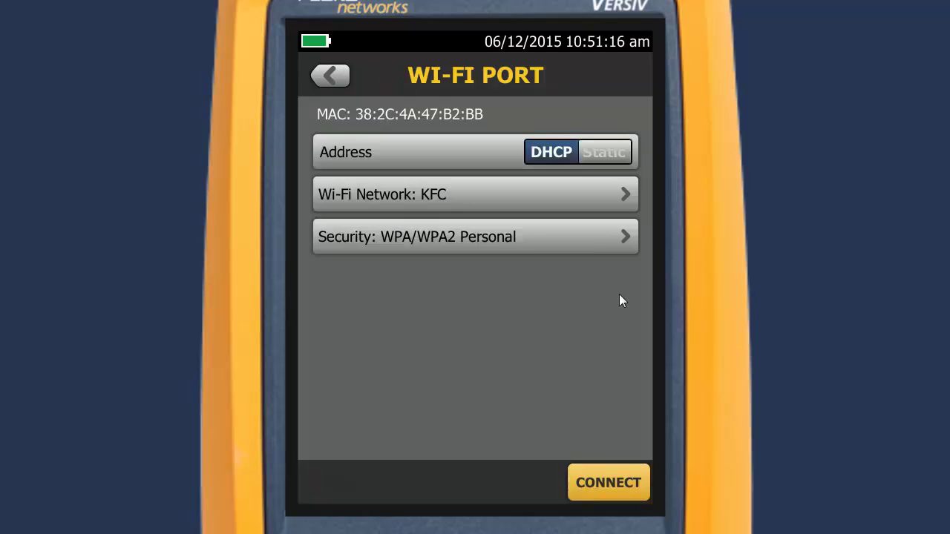
# - Switch the KFC network's authentication from WPA/WPA2 Personal to Open
pyautogui.click(592, 243)
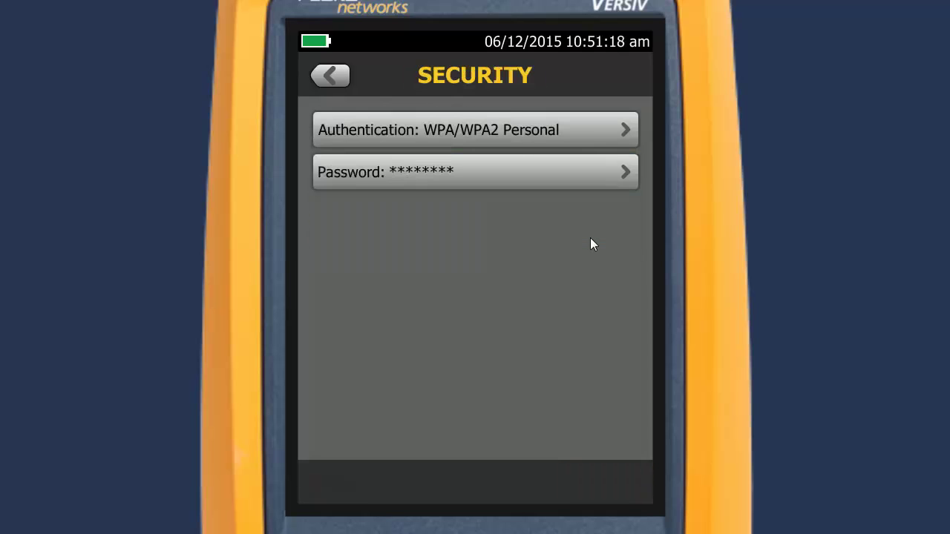
pyautogui.click(579, 133)
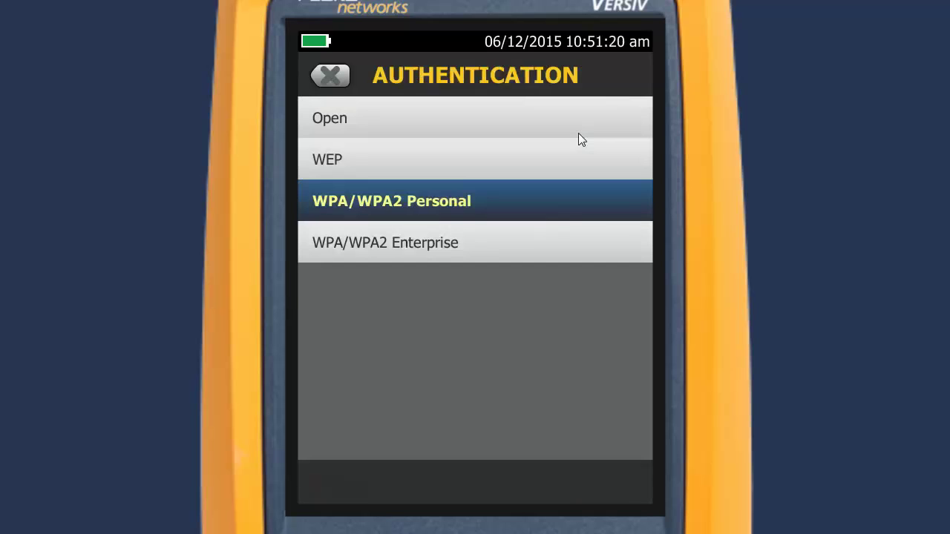
pyautogui.click(575, 120)
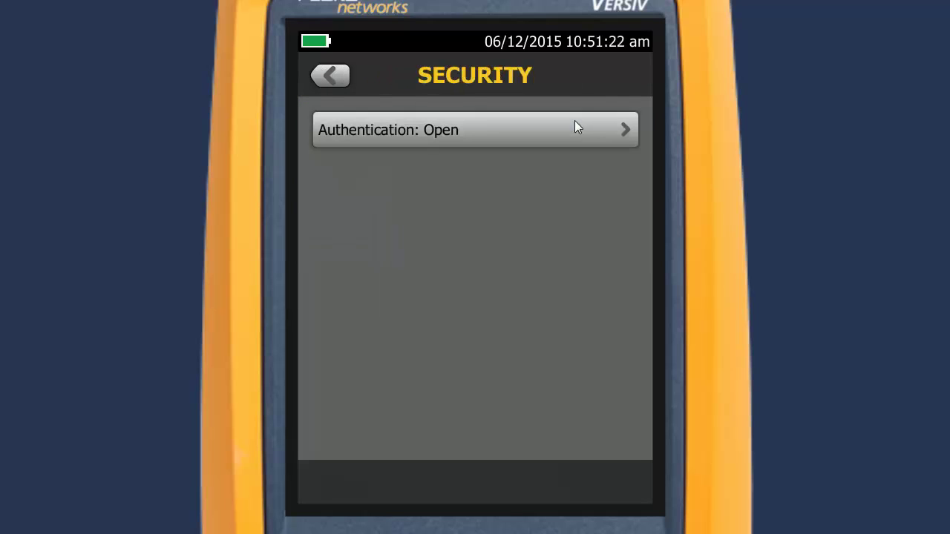
pyautogui.click(336, 75)
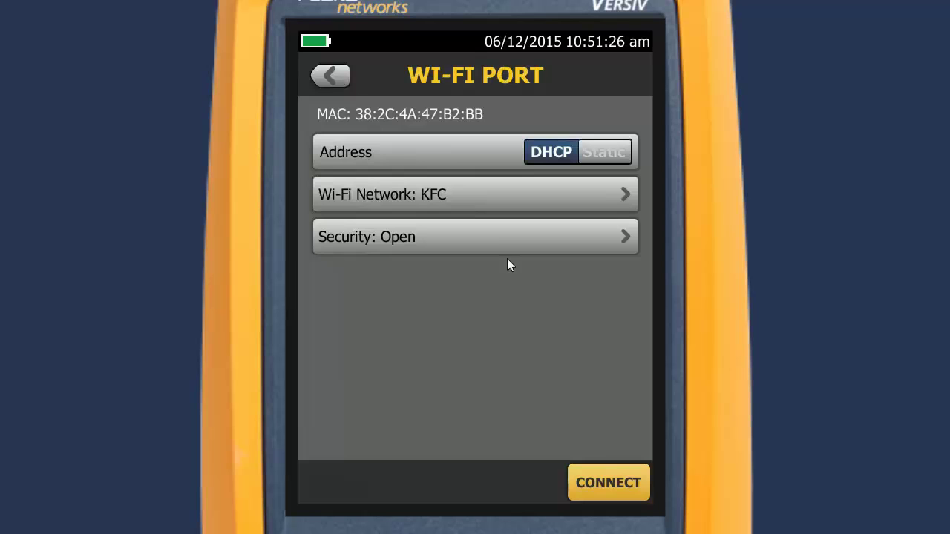
# - Connect the tester to the open KFC Wi-Fi network
pyautogui.click(602, 474)
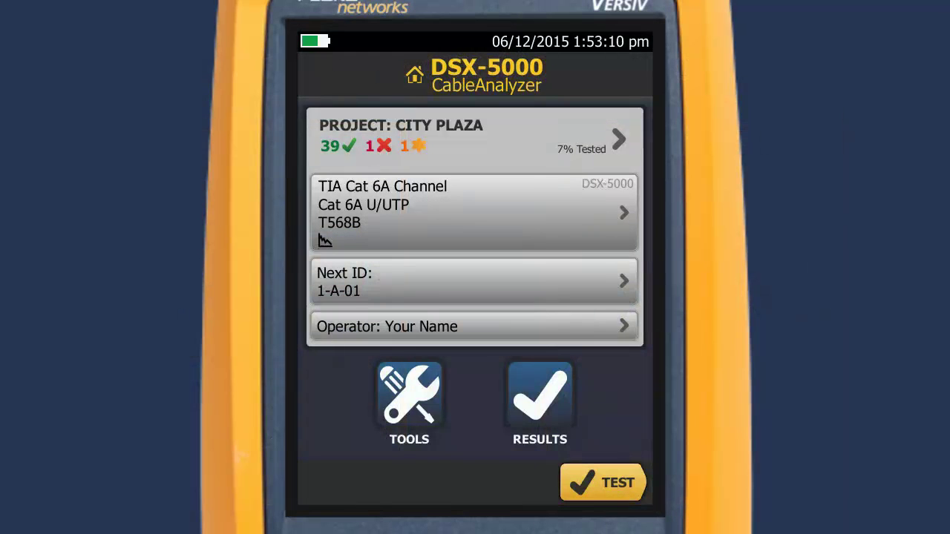
# - Choose LinkWare Live transfer for the results and sign in with the account password
pyautogui.click(560, 391)
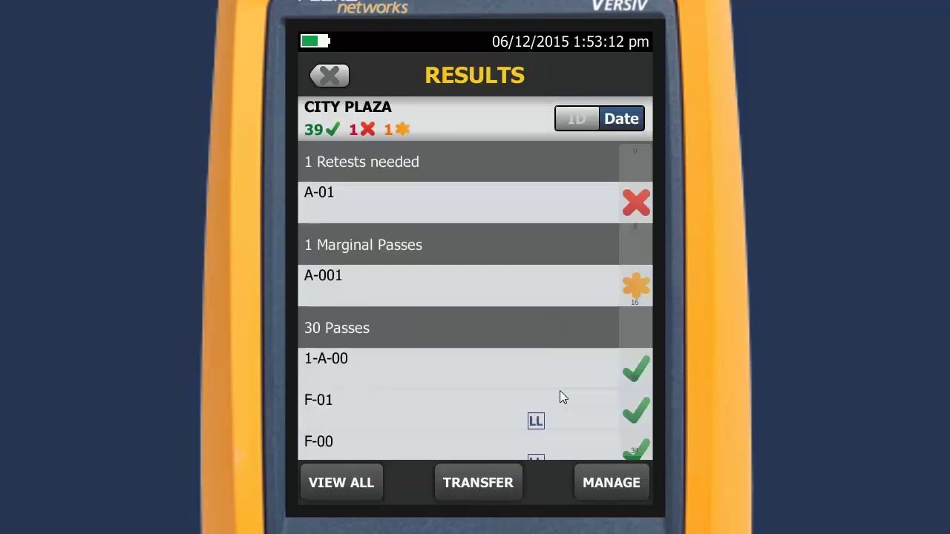
pyautogui.click(513, 481)
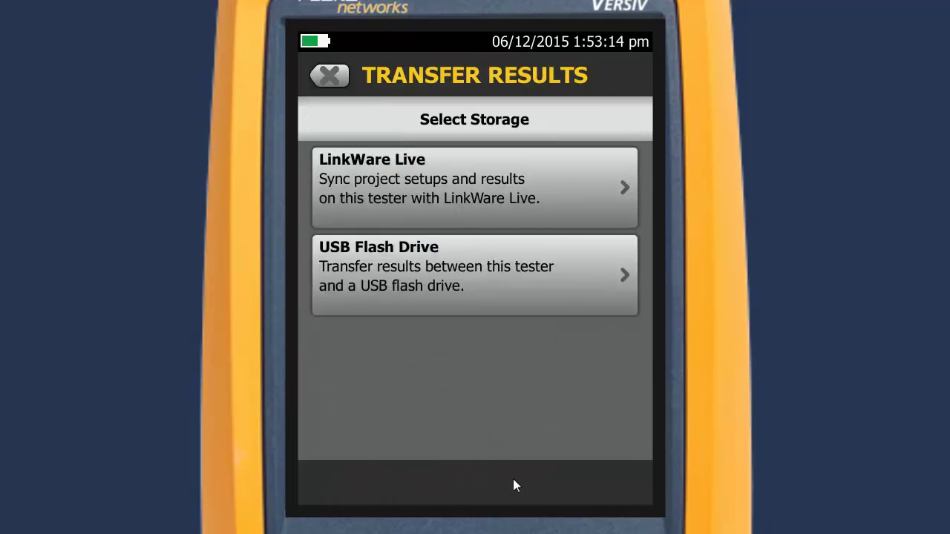
pyautogui.click(580, 210)
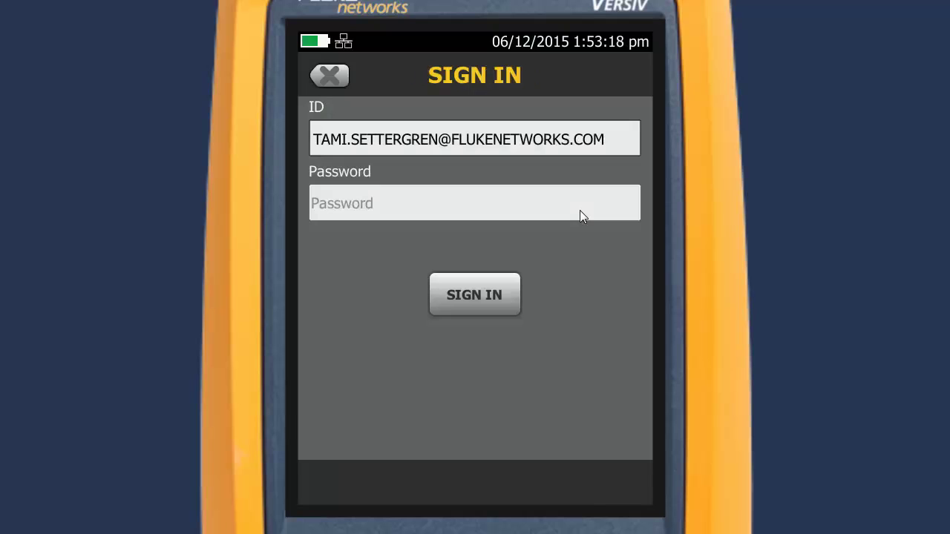
pyautogui.click(580, 210)
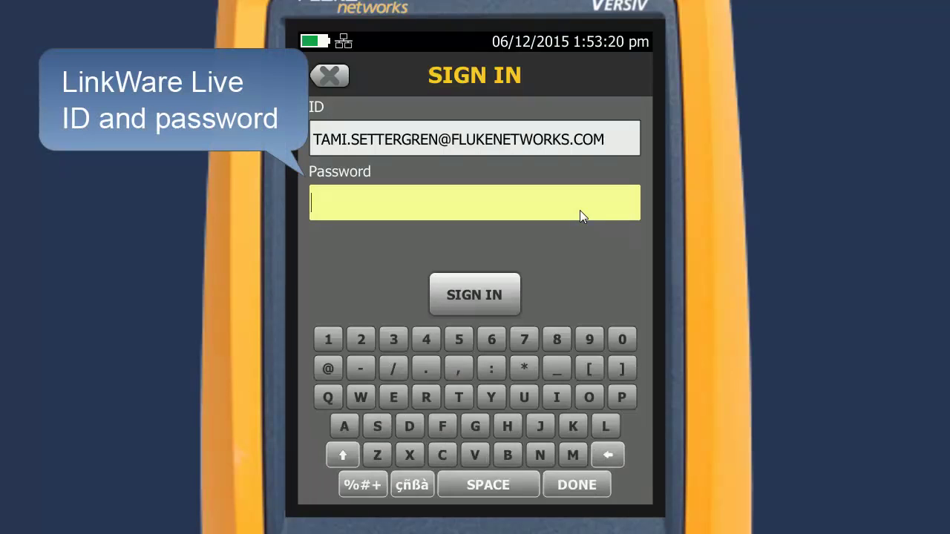
pyautogui.write('xxxxxxx')
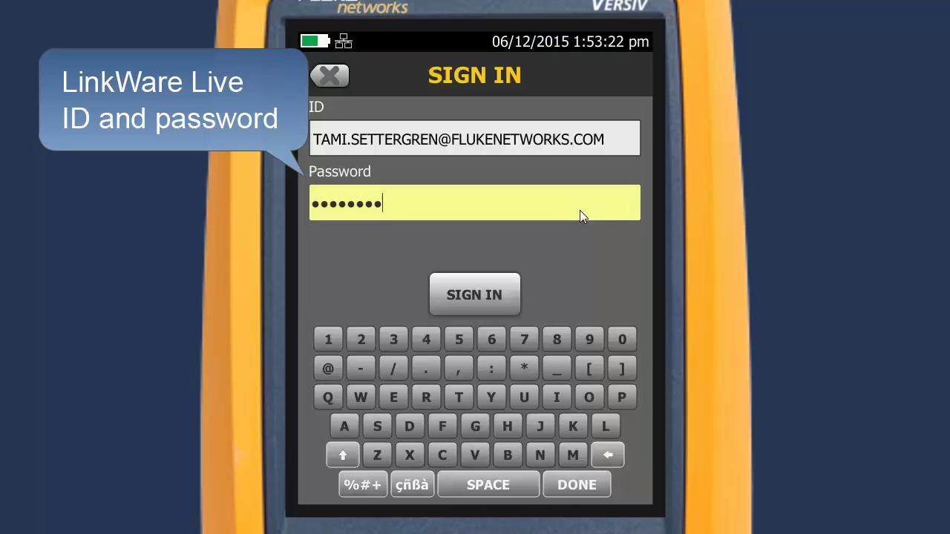
pyautogui.click(495, 288)
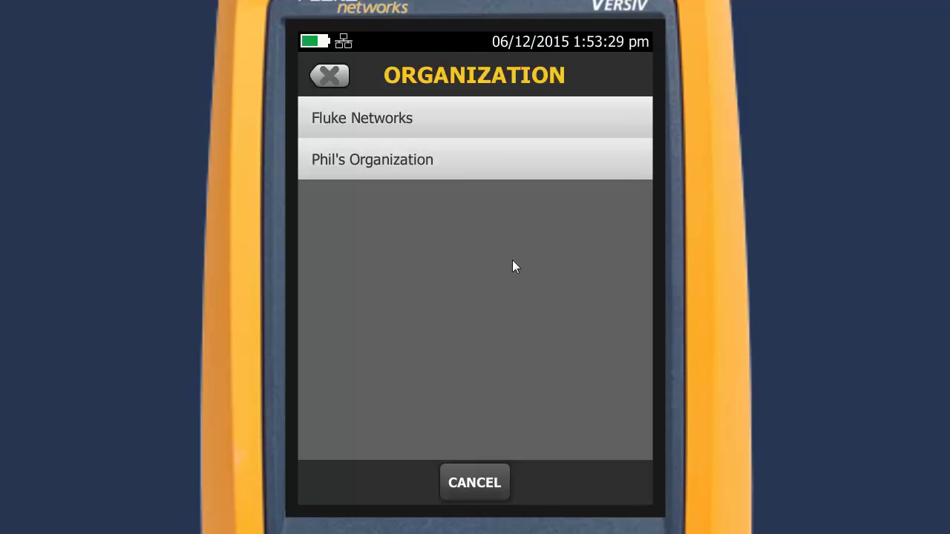
# - Select the second organization to load its five sync projects, with only City Plaza checked
pyautogui.click(534, 166)
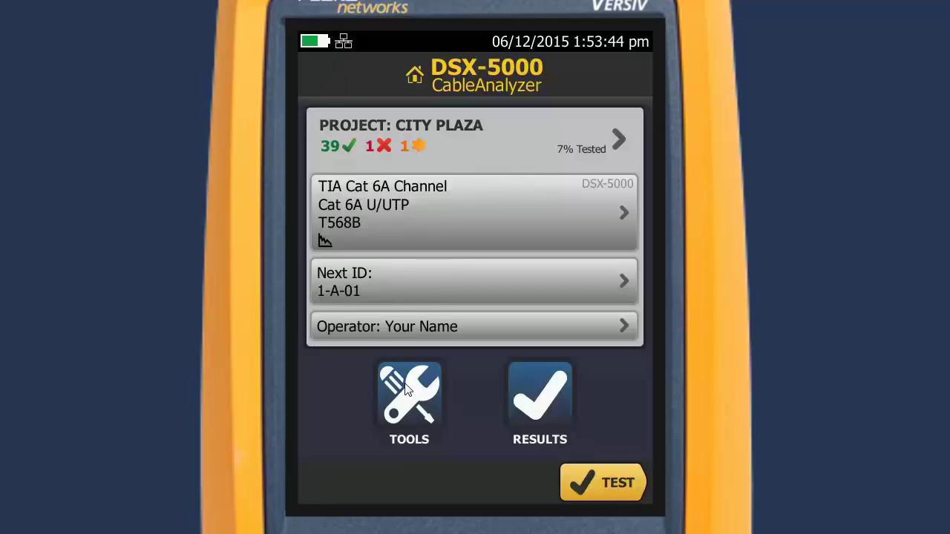
# - Set the wired Ethernet port in Tools > Network > Wired to DHCP addressing and connect it
pyautogui.click(405, 385)
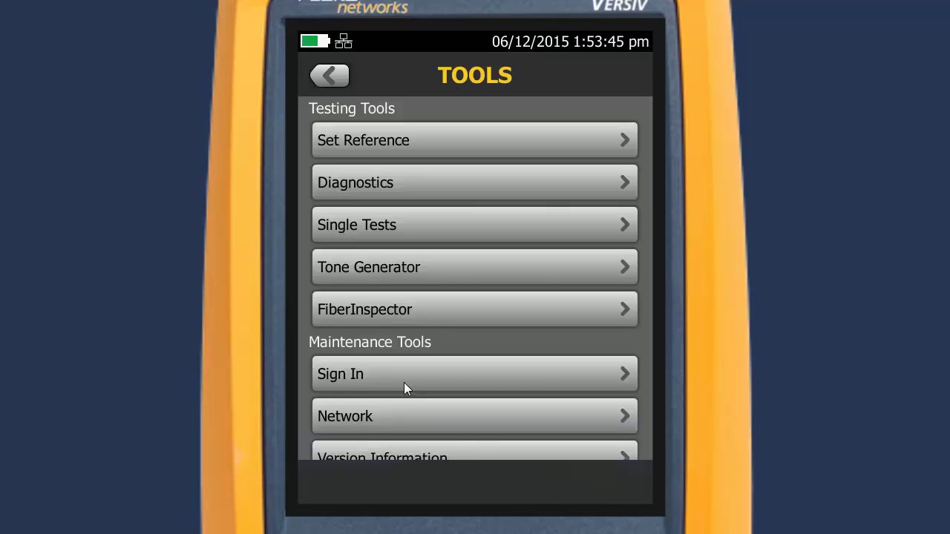
pyautogui.click(417, 411)
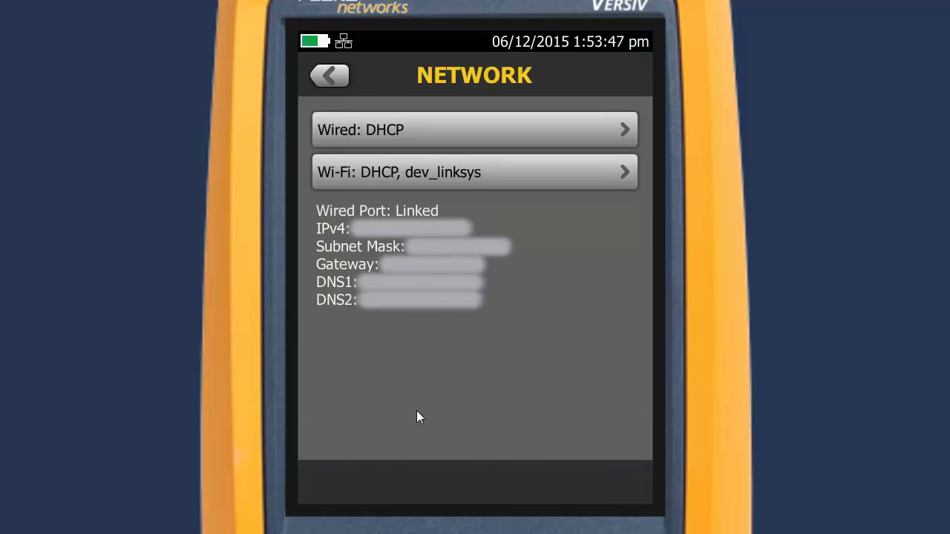
pyautogui.click(529, 136)
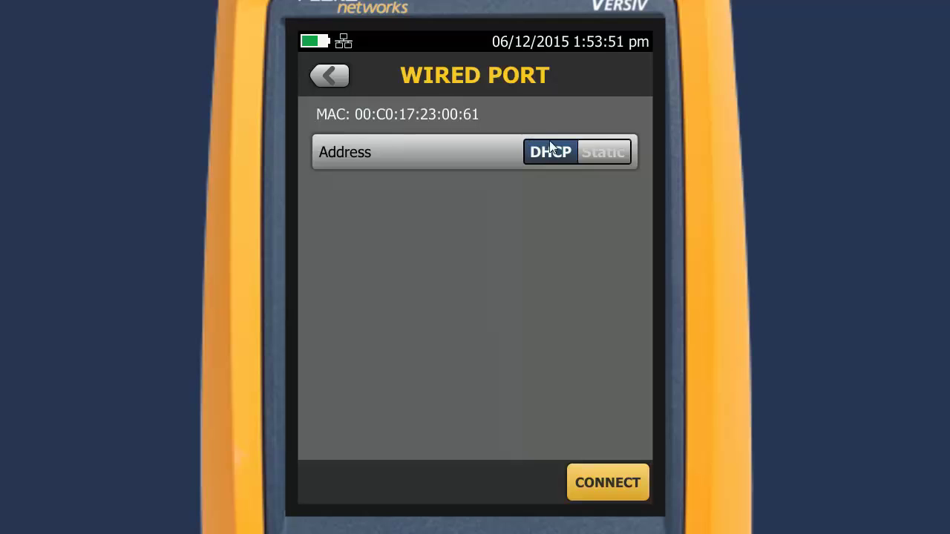
pyautogui.click(555, 147)
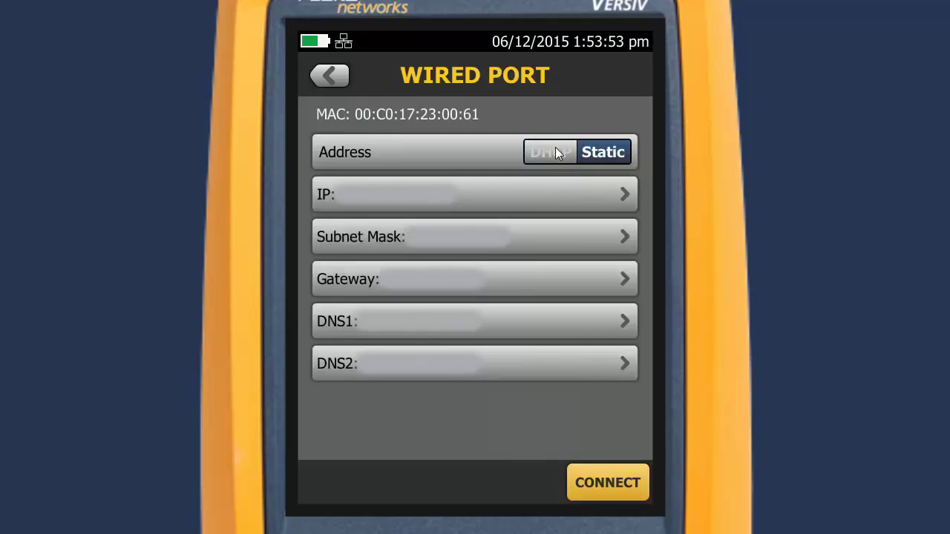
pyautogui.click(555, 147)
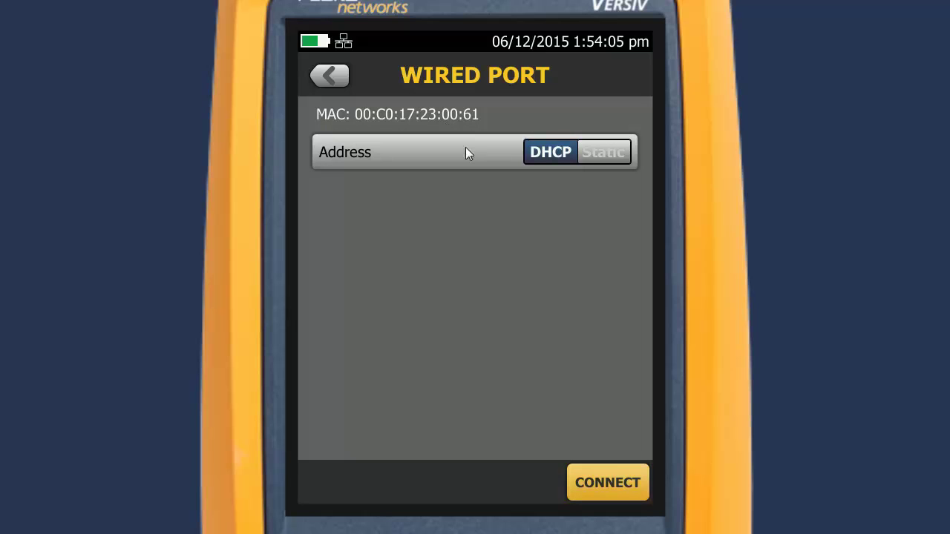
pyautogui.click(613, 472)
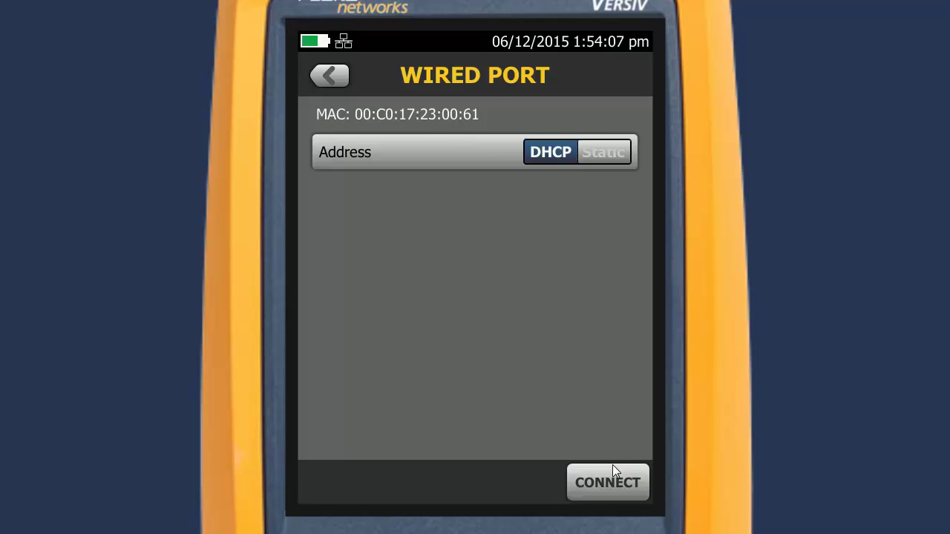